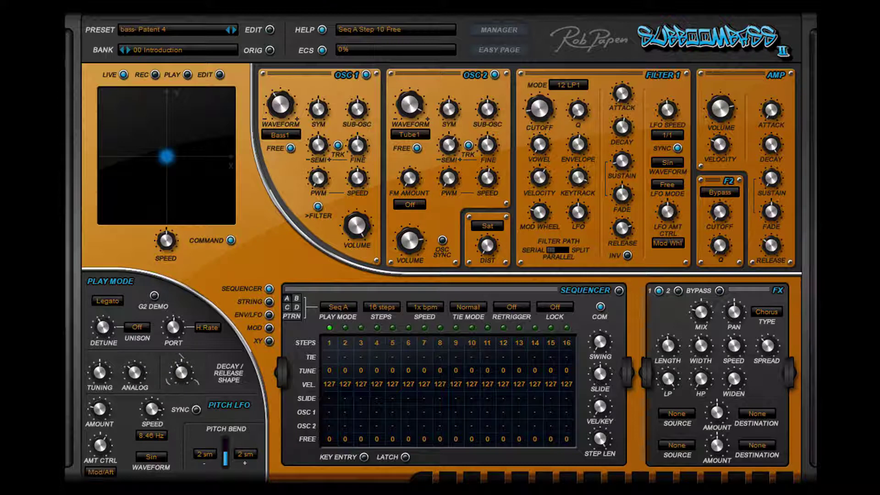
# - Show the bank list, then open the Preset Manager with the 00 Introduction presets and bank folders
pyautogui.click(169, 48)
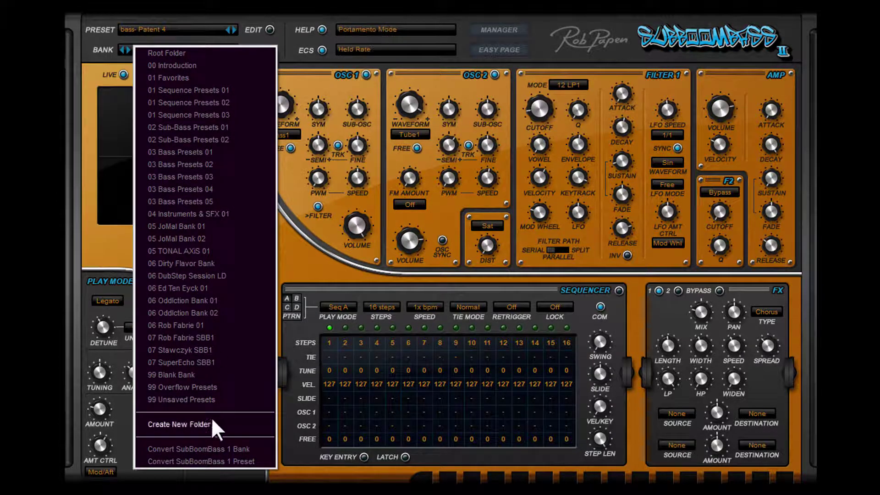
pyautogui.click(510, 29)
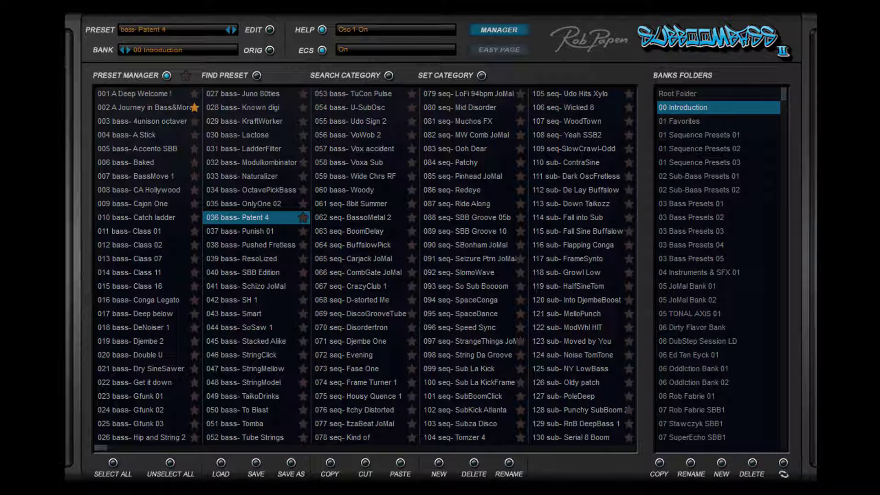
# - Create the '01 My Presets' bank folder and select it in the Banks Folders list
pyautogui.moveTo(228, 233); pyautogui.dragTo(355, 210)
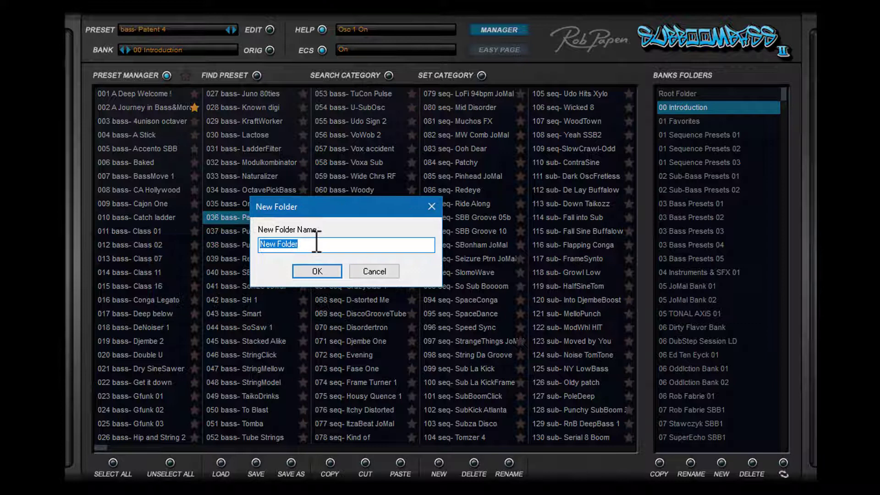
pyautogui.write('01 ')
pyautogui.write('My P')
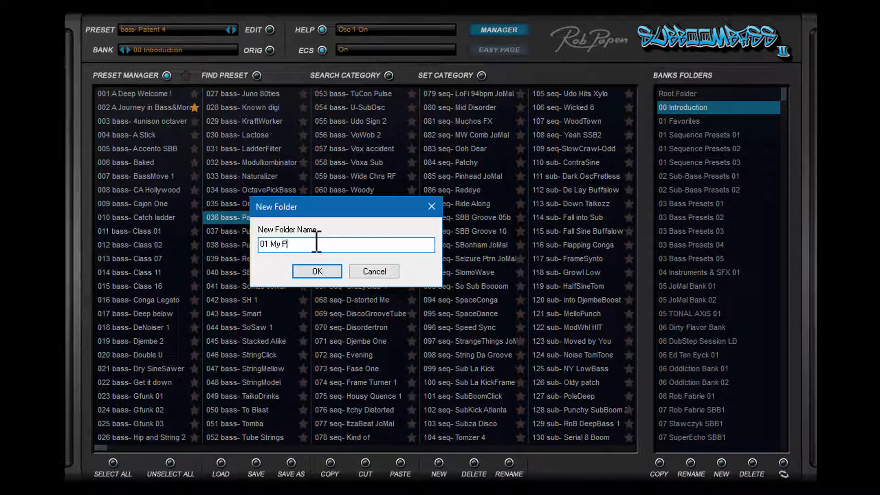
pyautogui.write('resets')
pyautogui.click(317, 271)
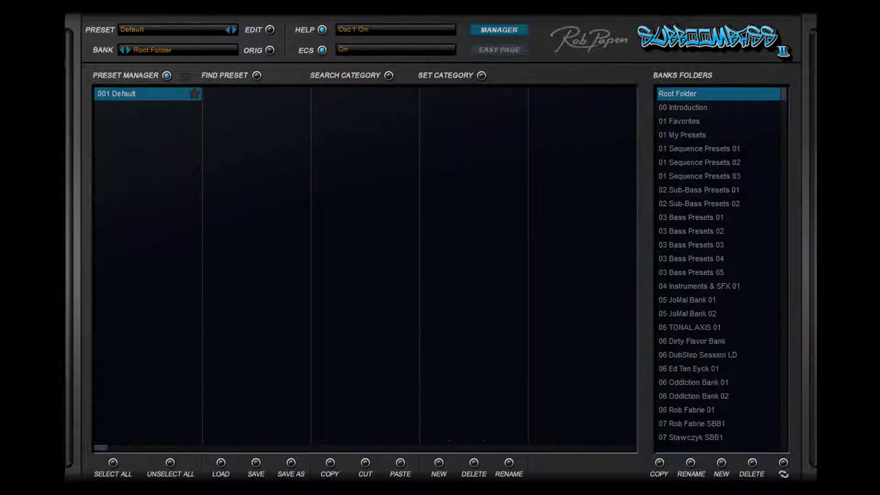
pyautogui.click(694, 108)
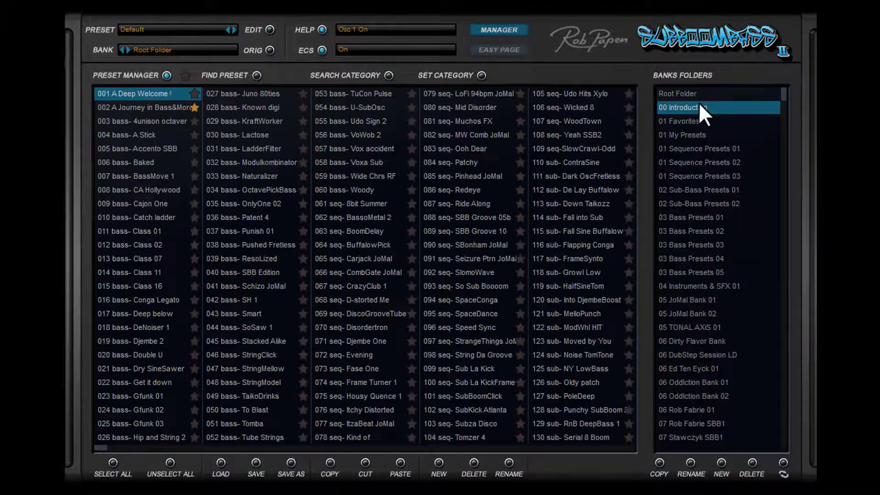
# - Open the empty '01 My Presets' bank and choose 'Convert SubBoomBass 1 Preset' from the BANK menu
pyautogui.click(688, 134)
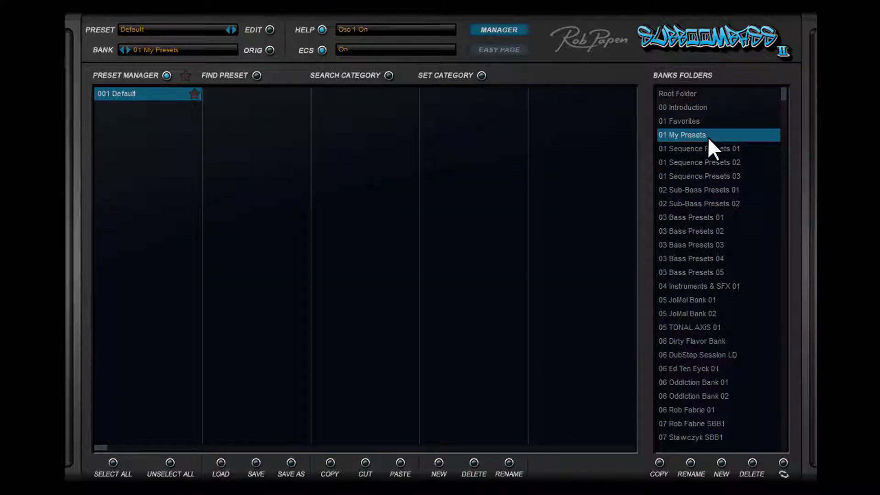
pyautogui.click(174, 50)
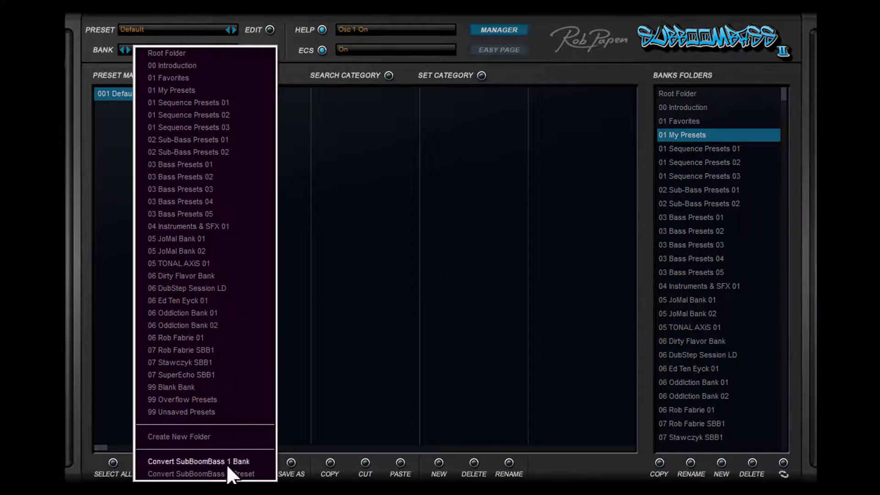
pyautogui.click(252, 477)
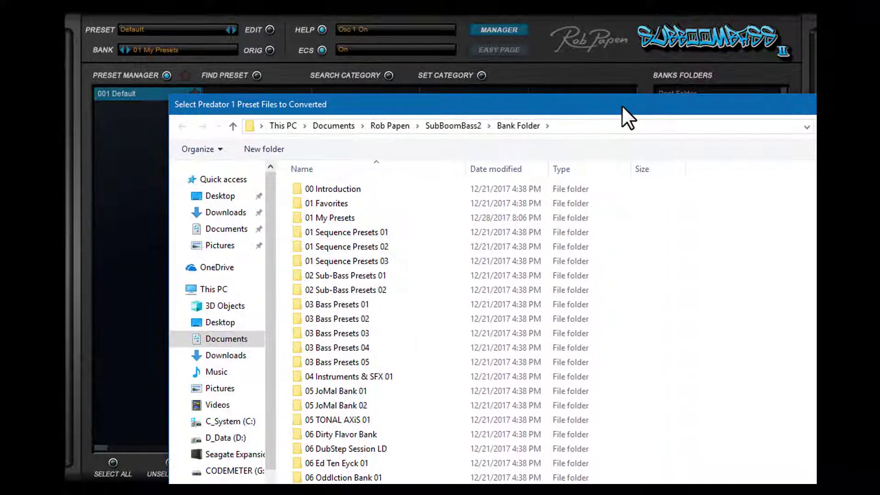
# - Convert 'Dirty Low 03.fxp' from Rob Papen > SubBoomBass > Presets into preset 002
pyautogui.click(402, 129)
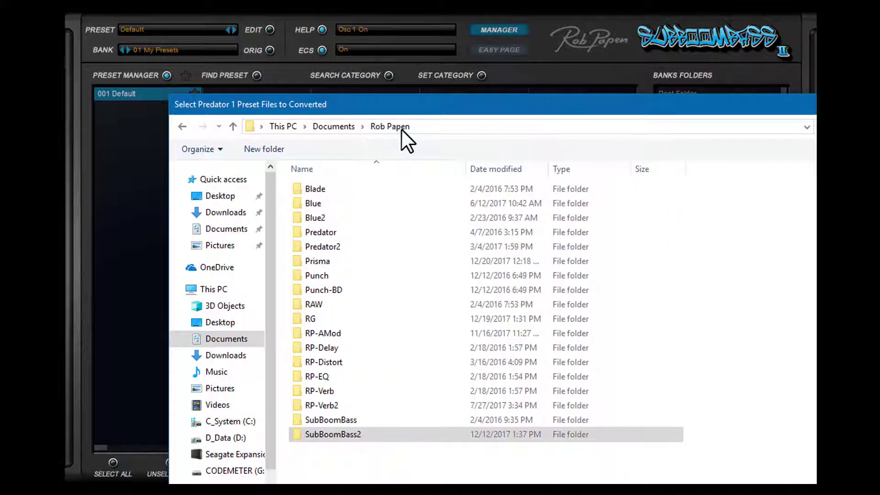
pyautogui.doubleClick(298, 420)
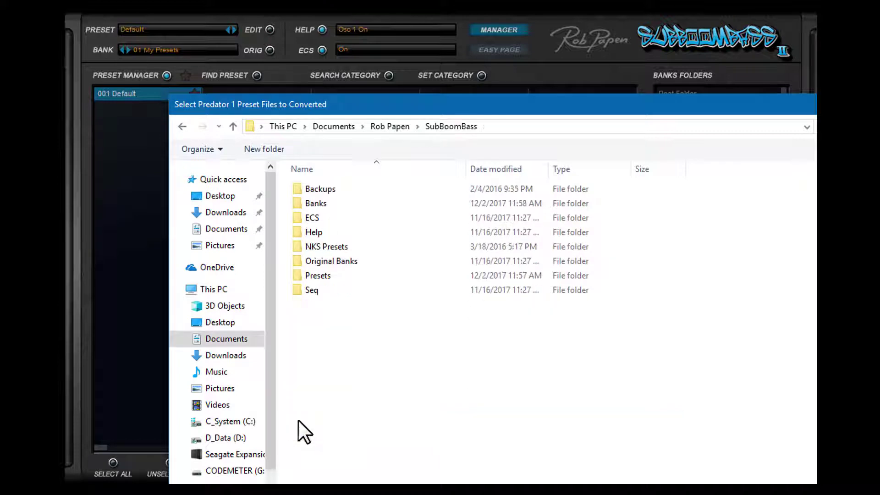
pyautogui.doubleClick(303, 272)
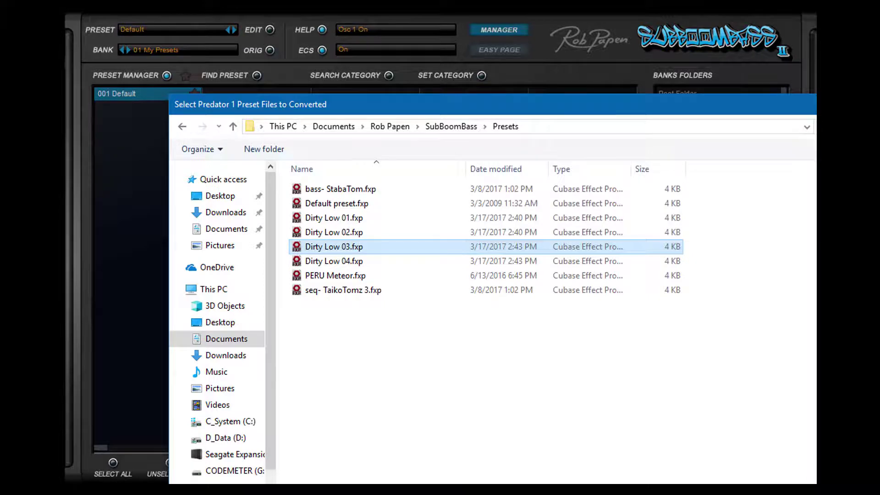
pyautogui.press('Return')
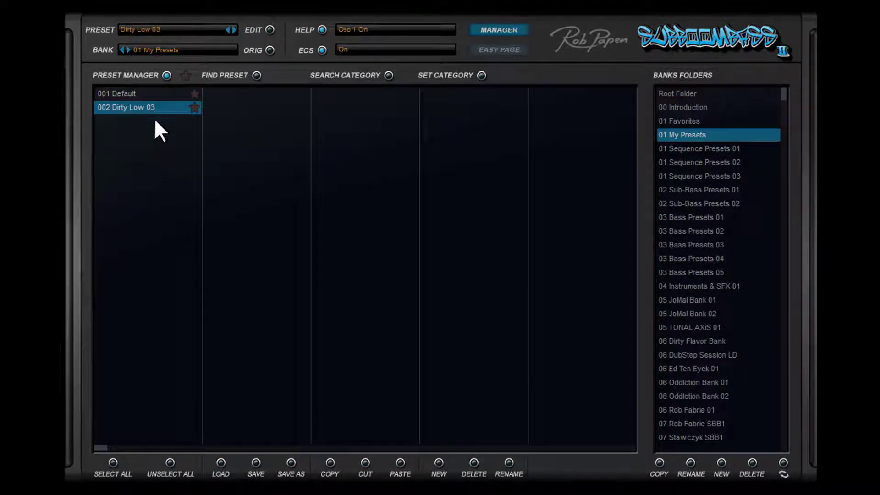
# - Save Analog Bass and Distorted category tags on Dirty Low 03 and return to the editor
pyautogui.click(482, 76)
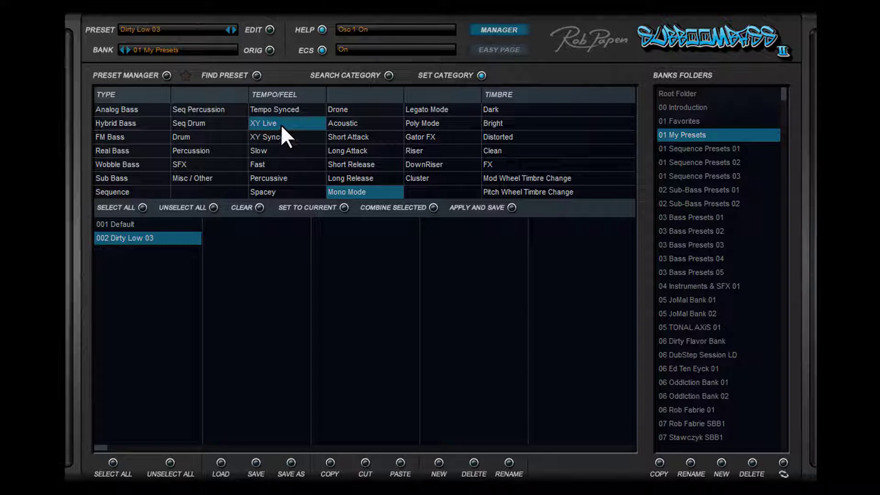
pyautogui.click(141, 109)
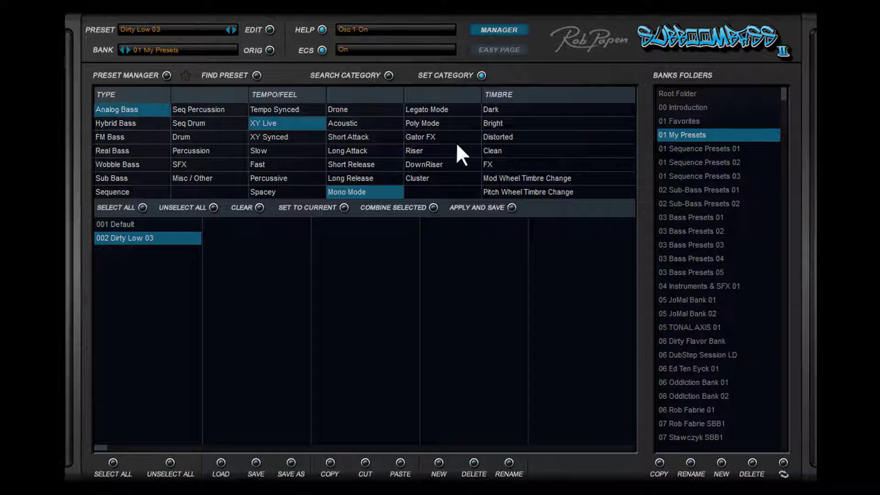
pyautogui.click(500, 136)
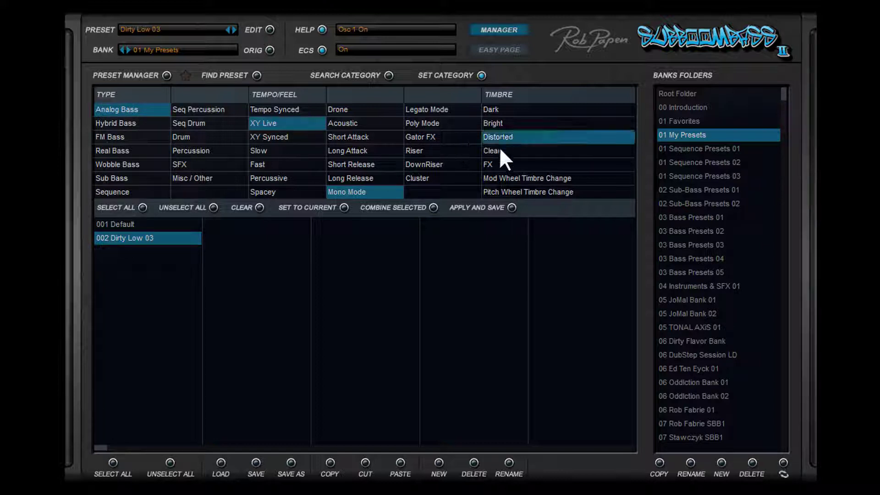
pyautogui.click(511, 208)
pyautogui.click(491, 28)
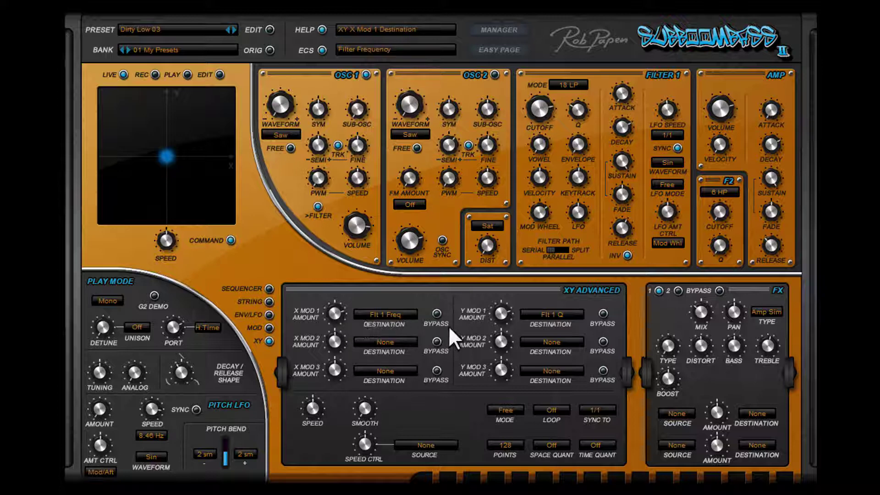
pyautogui.moveTo(501, 314)
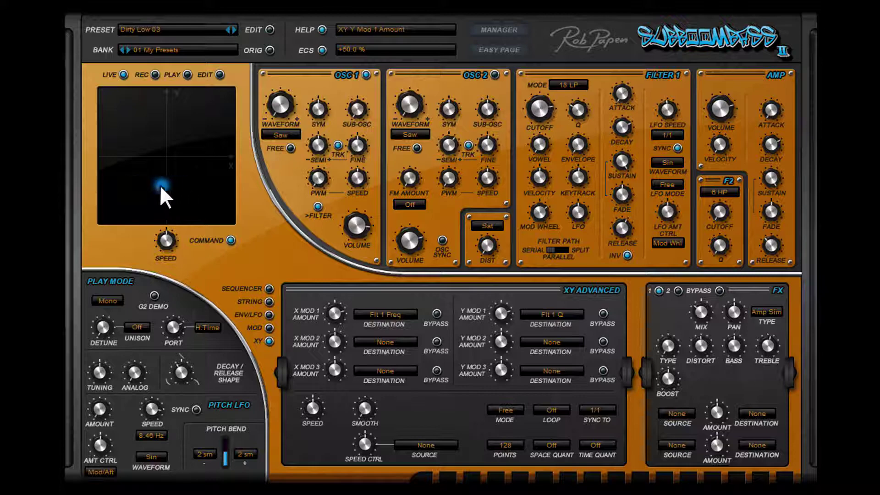
# - Nudge the XY pad point slightly left to audition Dirty Low 03
pyautogui.moveTo(133, 200); pyautogui.dragTo(122, 200)
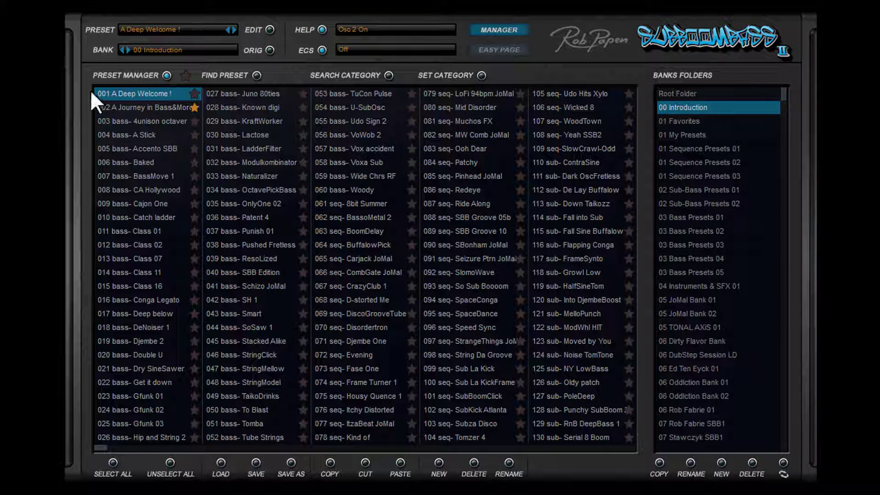
# - Choose 'Convert SubBoomBass 1 Bank' from the BANK dropdown
pyautogui.click(176, 49)
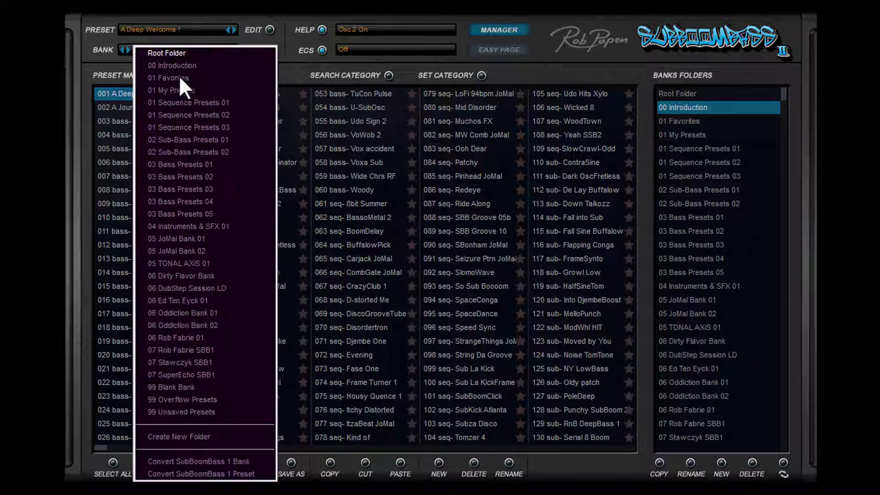
pyautogui.click(246, 460)
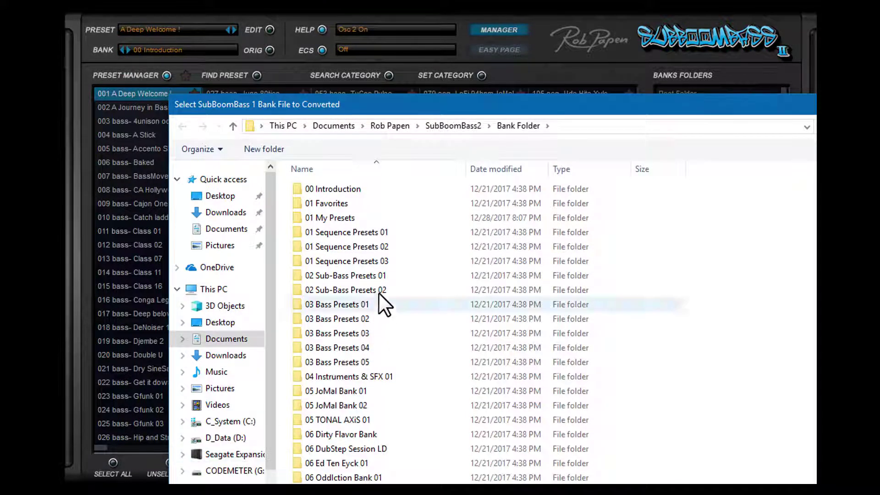
# - Convert '07 Test Bank.fxb' from Rob Papen > SubBoomBass > Banks into a 128-preset bank
pyautogui.click(405, 127)
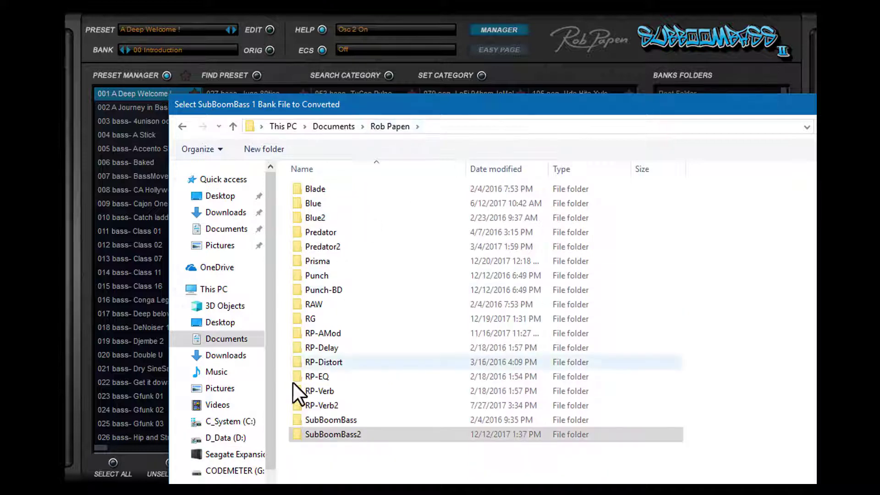
pyautogui.click(294, 420)
pyautogui.doubleClick(295, 421)
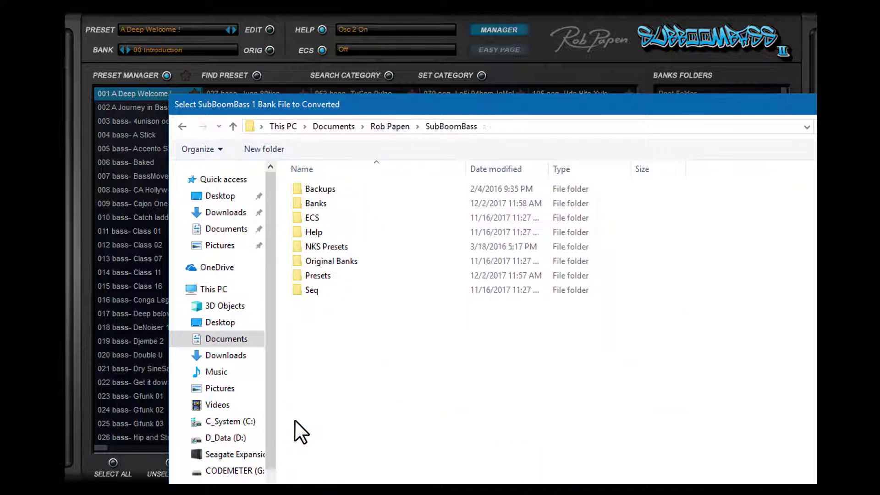
pyautogui.doubleClick(302, 203)
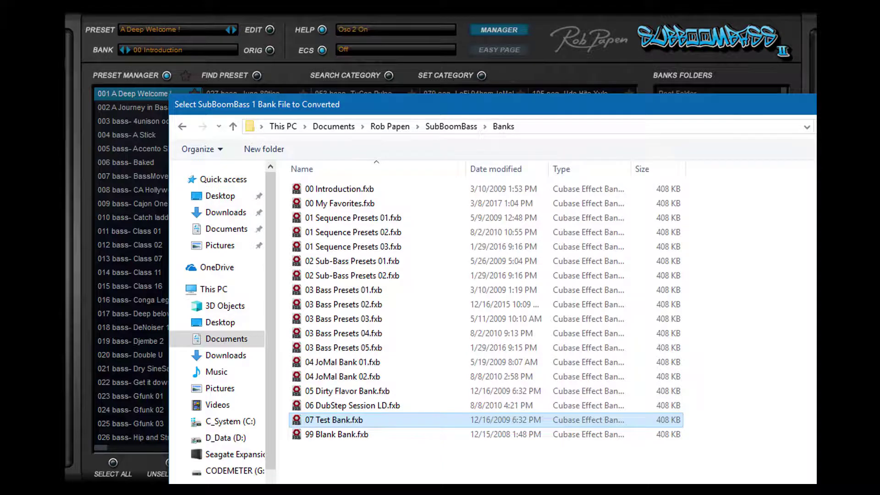
pyautogui.press('Return')
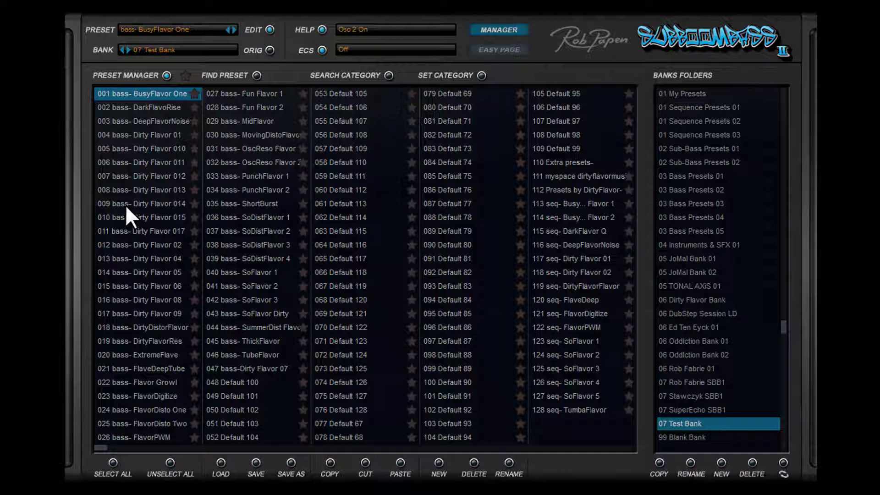
# - Load '048 Default 100' from the converted 07 Test Bank's preset list
pyautogui.click(230, 385)
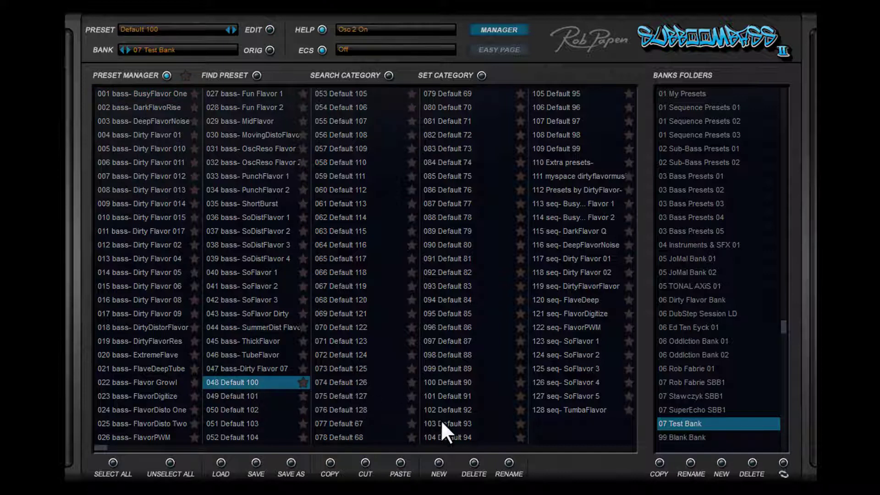